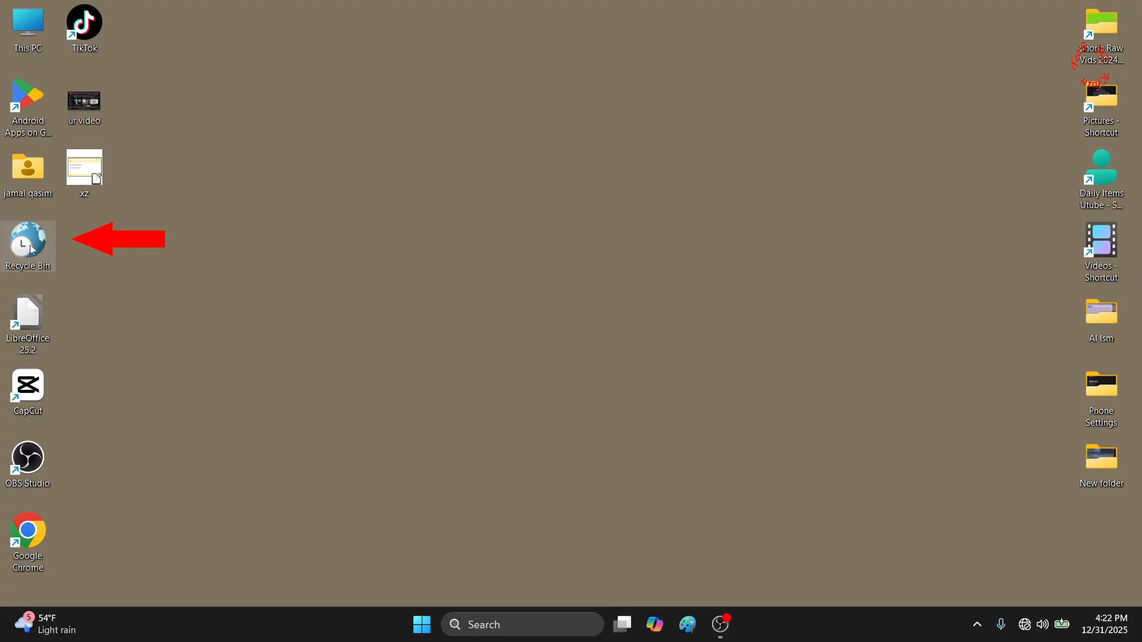
- Examine the available options for the Recycle Bin and for the LibreOffice 25.2 shortcut on the desktop
{"action": "right_click", "coordinate": [31, 249]}
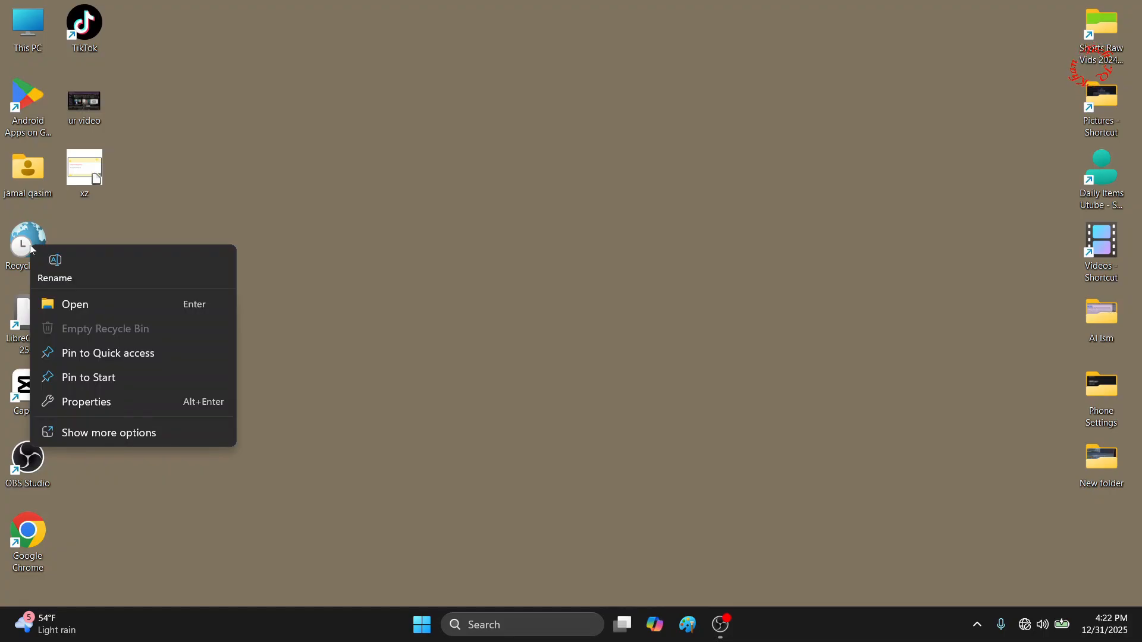
{"action": "left_click", "coordinate": [370, 267]}
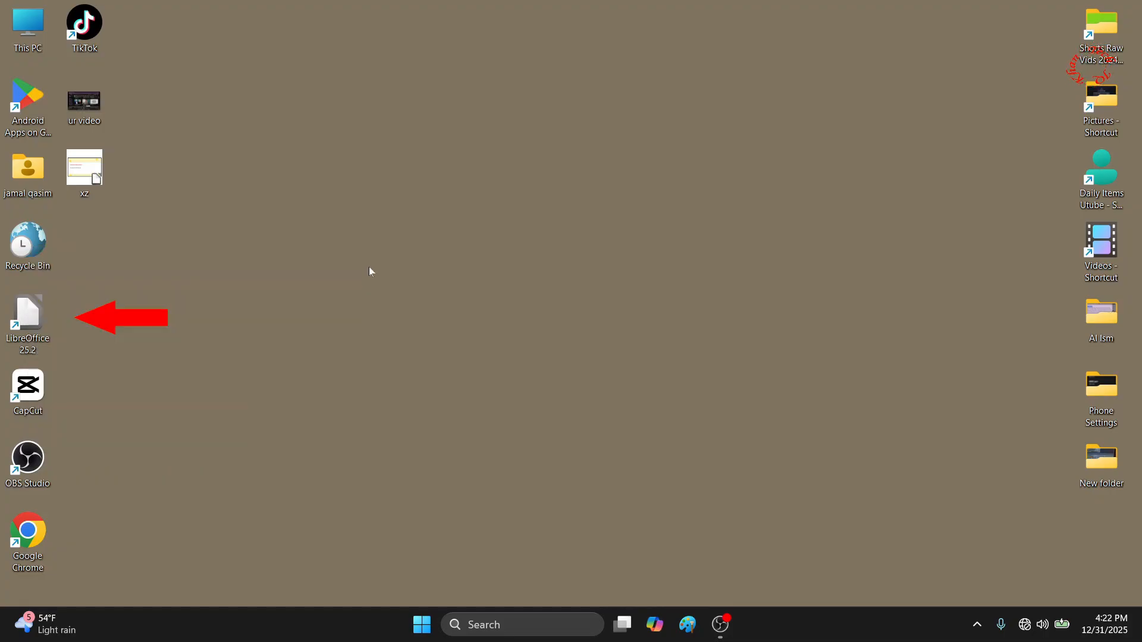
{"action": "right_click", "coordinate": [37, 311]}
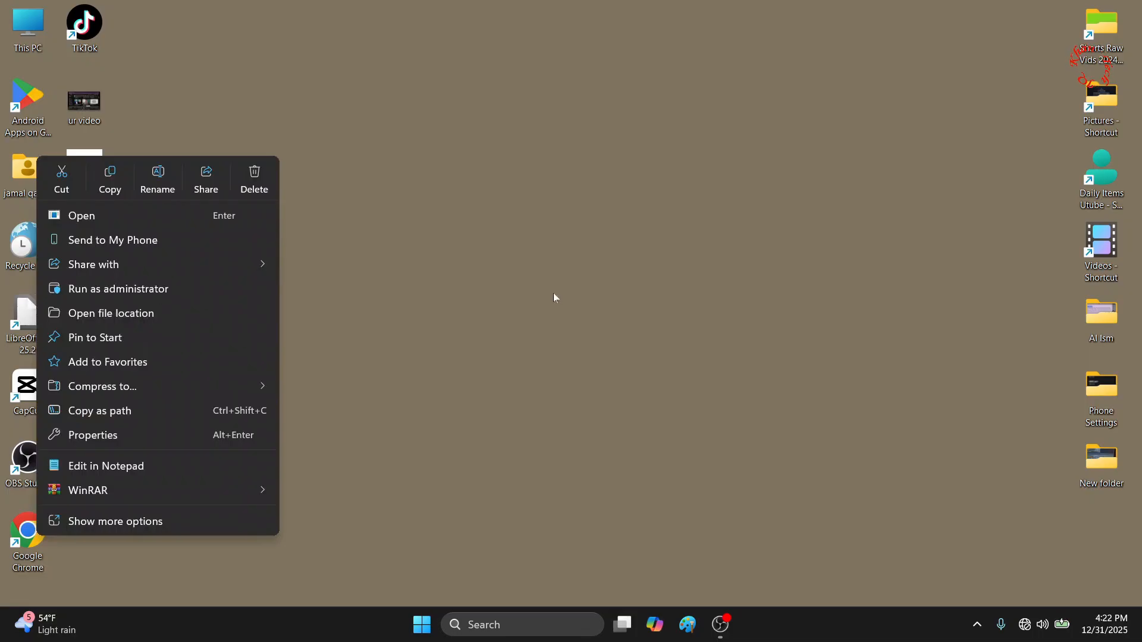
{"action": "left_click", "coordinate": [553, 294]}
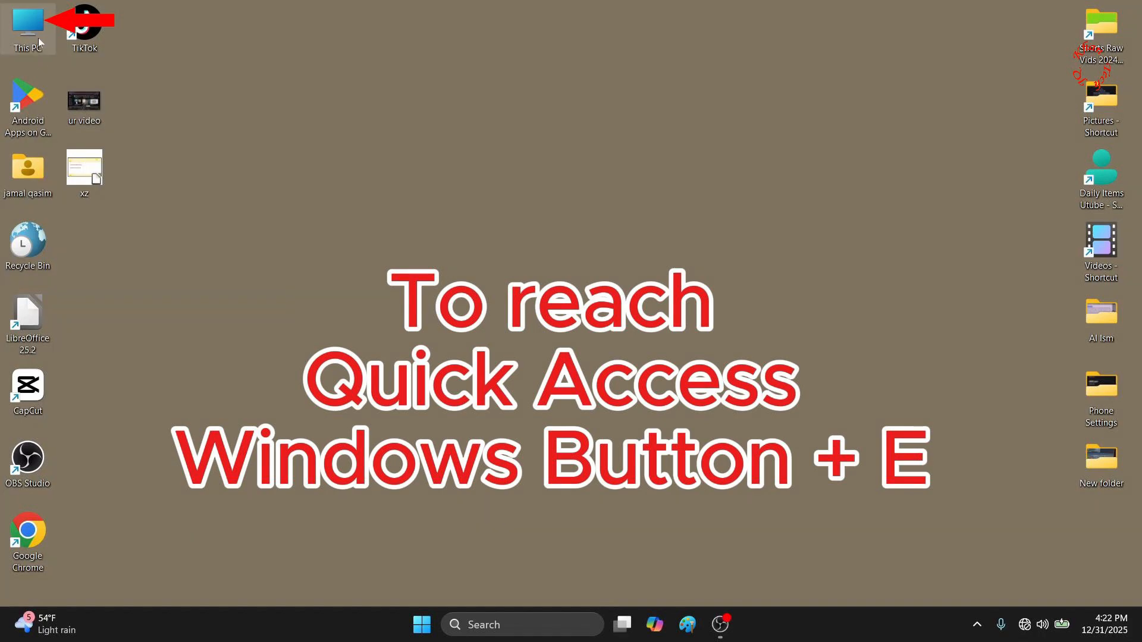
- Open File Explorer at its Home page and show the Favorites list
{"action": "double_click", "coordinate": [27, 22]}
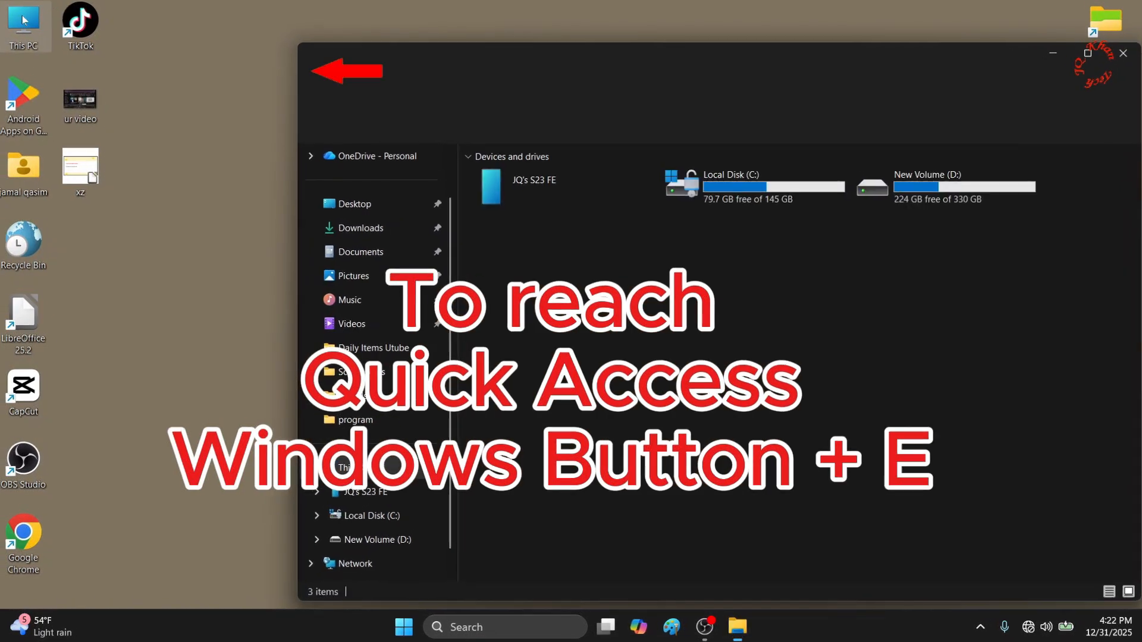
{"action": "scroll", "coordinate": [345, 205], "scroll_direction": "up", "scroll_amount": 2}
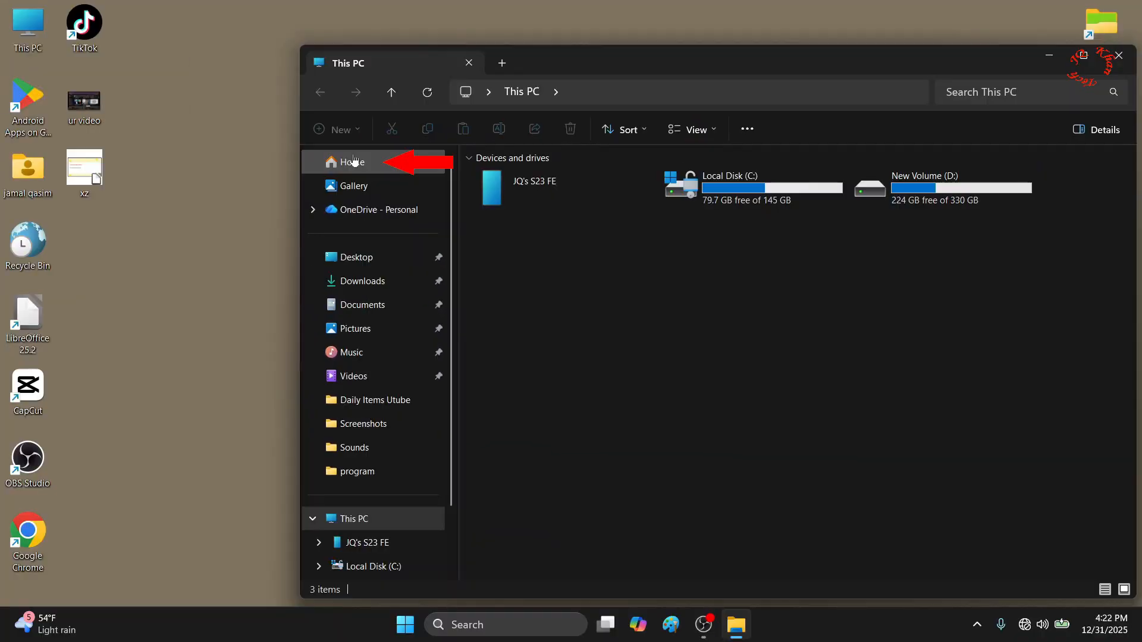
{"action": "left_click", "coordinate": [322, 149]}
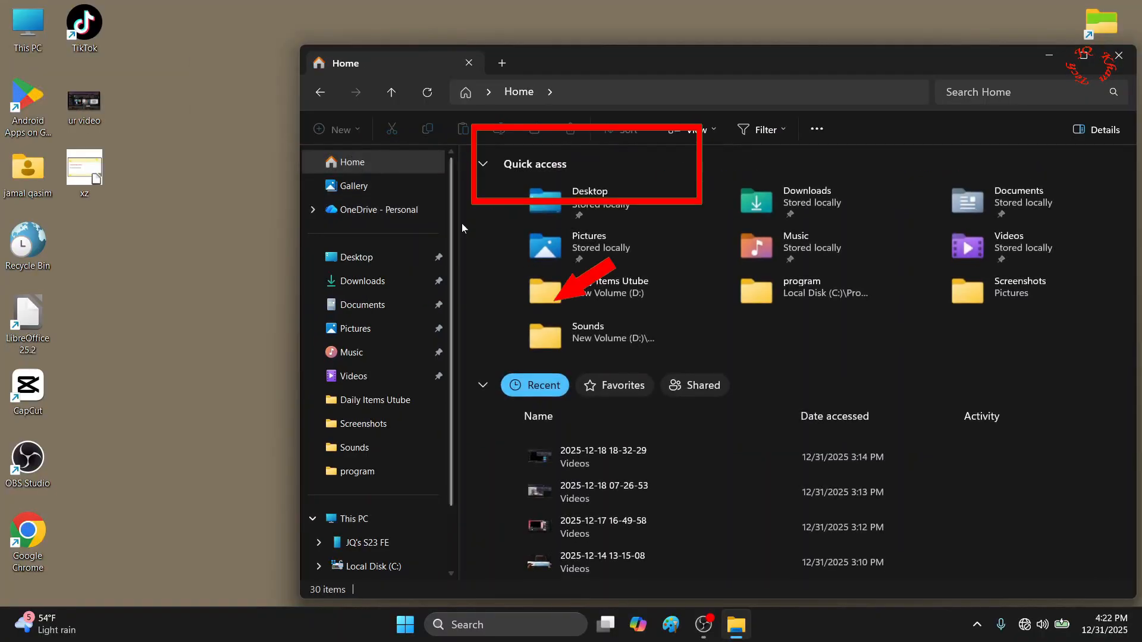
{"action": "left_click", "coordinate": [612, 386]}
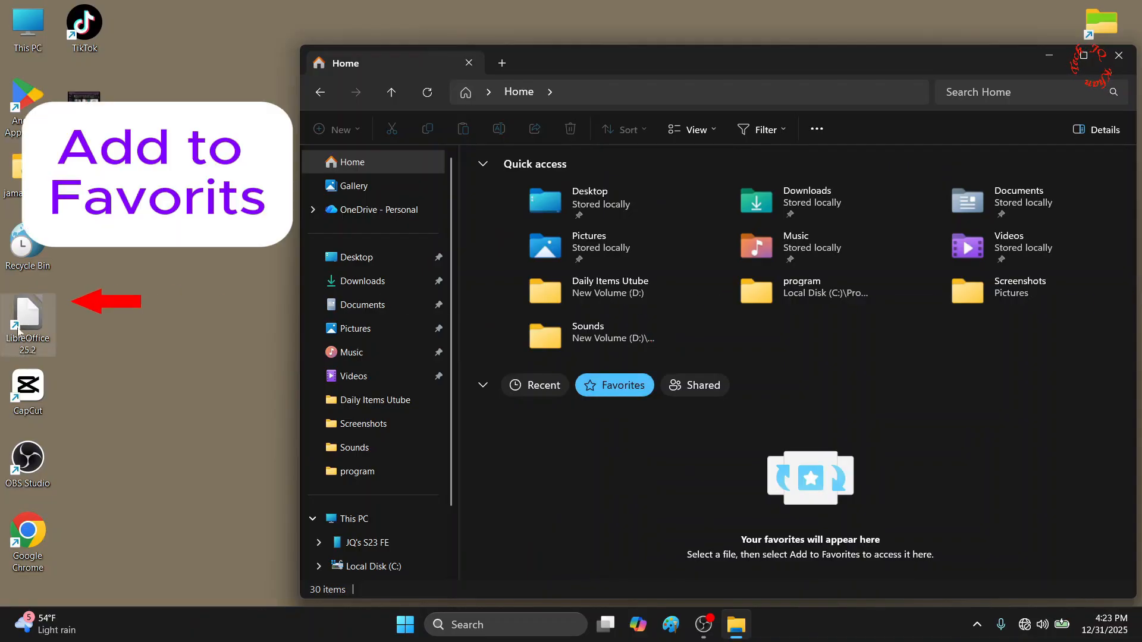
- Add the LibreOffice 25.2 and OBS Studio desktop shortcuts to Favorites
{"action": "left_click", "coordinate": [25, 311]}
{"action": "right_click", "coordinate": [25, 312]}
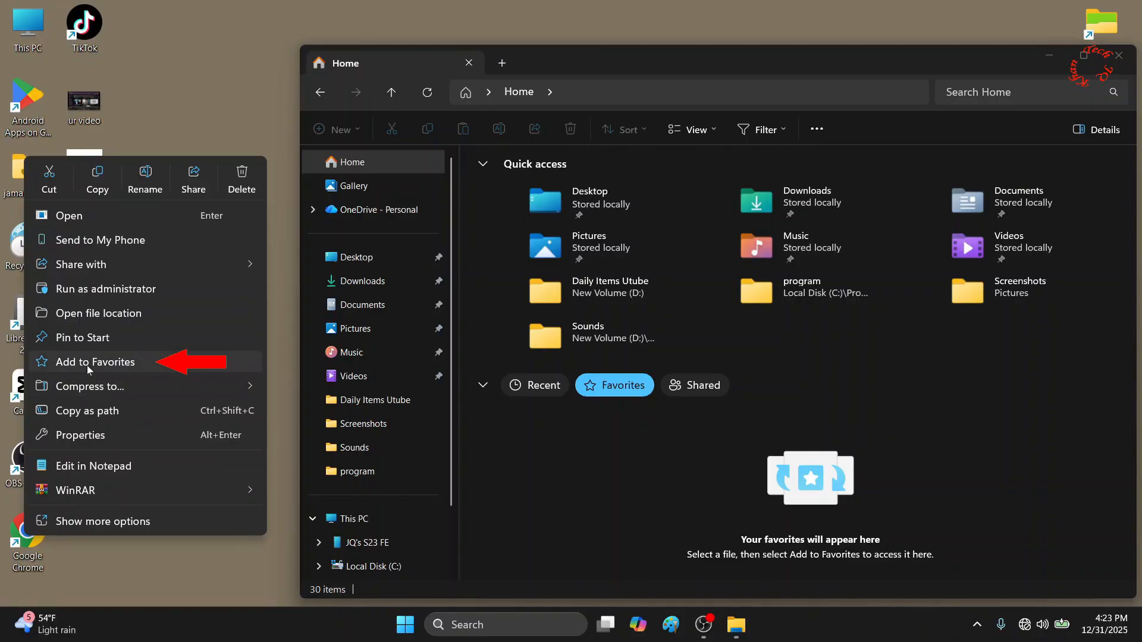
{"action": "left_click", "coordinate": [87, 365]}
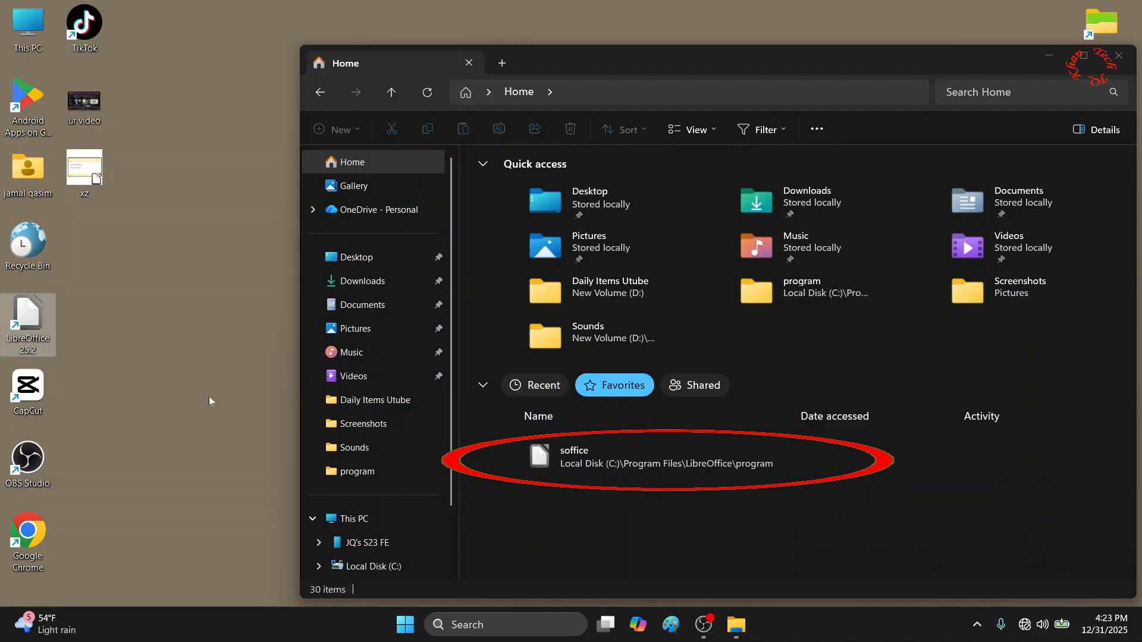
{"action": "right_click", "coordinate": [22, 452]}
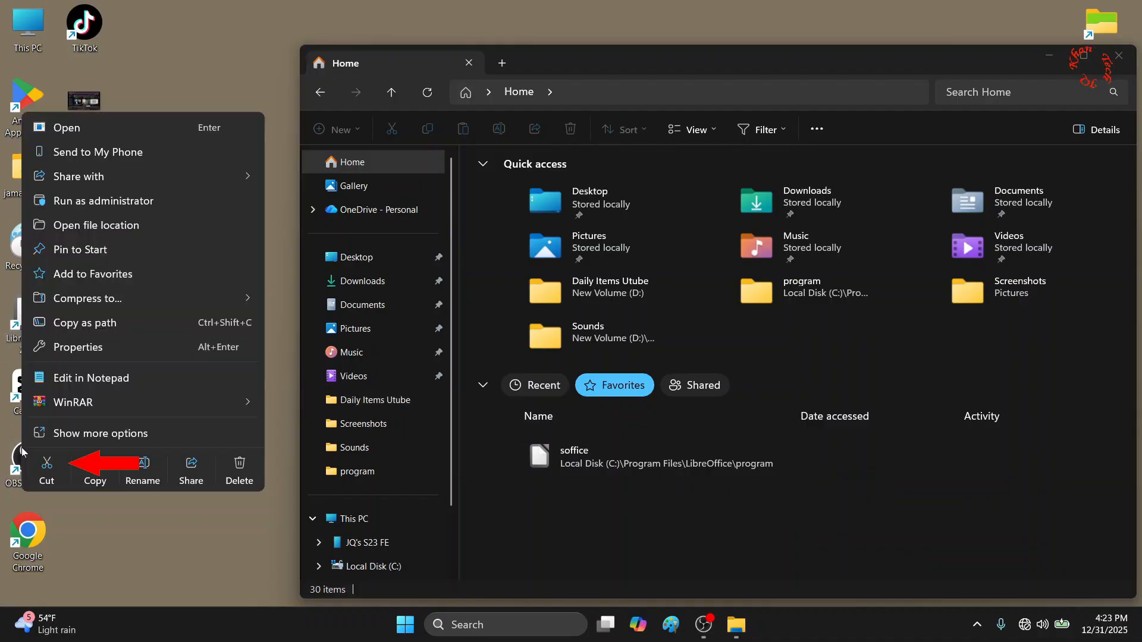
{"action": "left_click", "coordinate": [79, 275]}
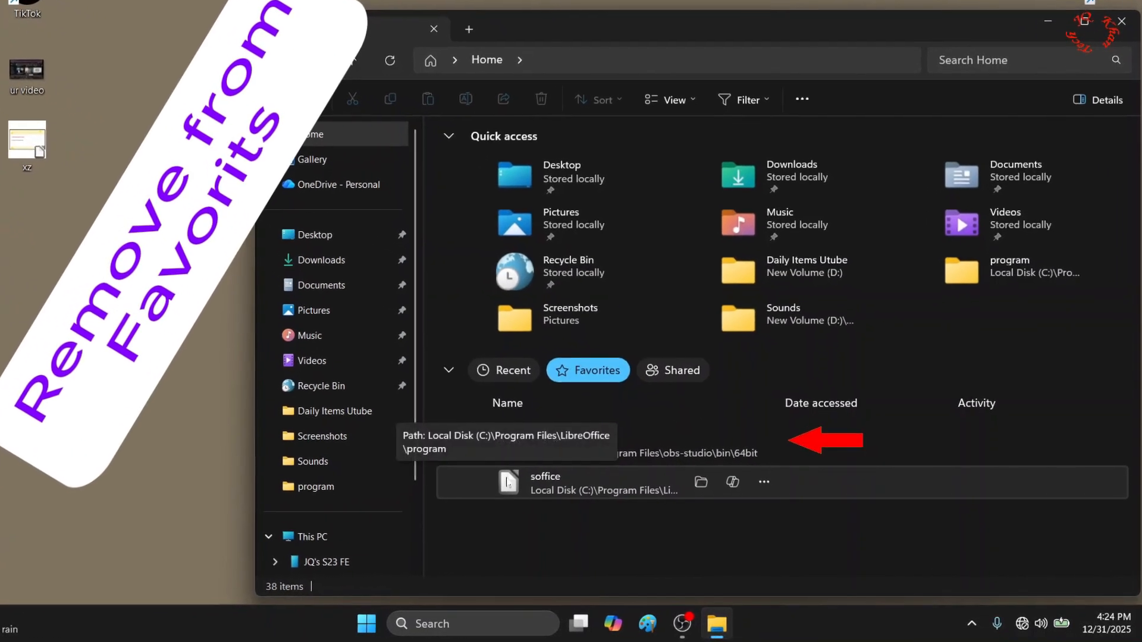
- Remove the soffice entry from Favorites
{"action": "right_click", "coordinate": [495, 478]}
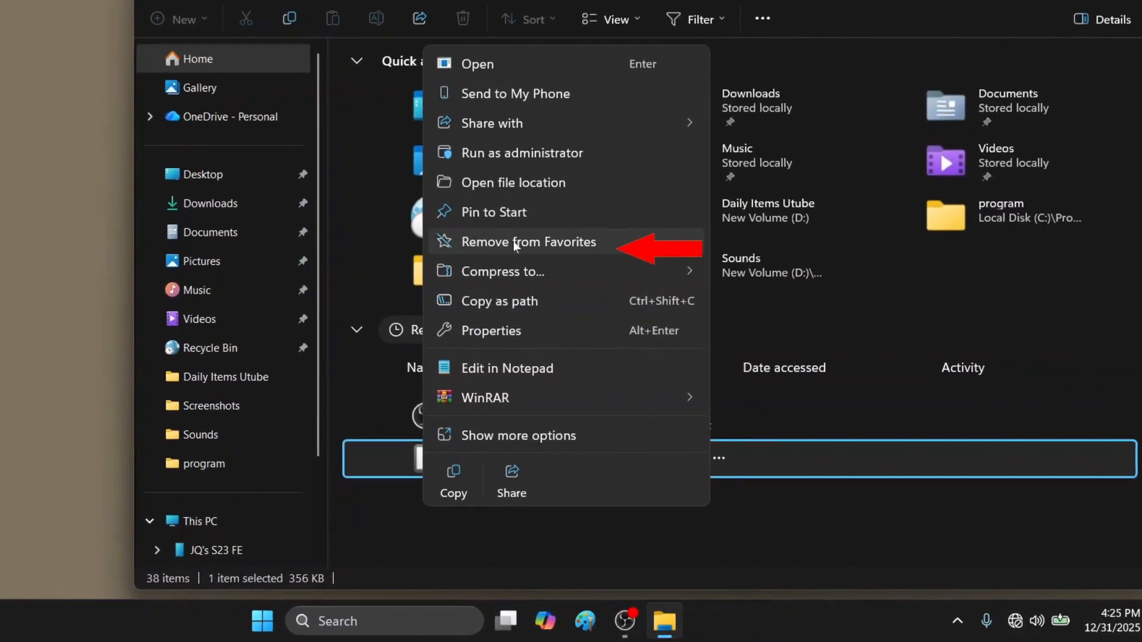
{"action": "left_click", "coordinate": [501, 232]}
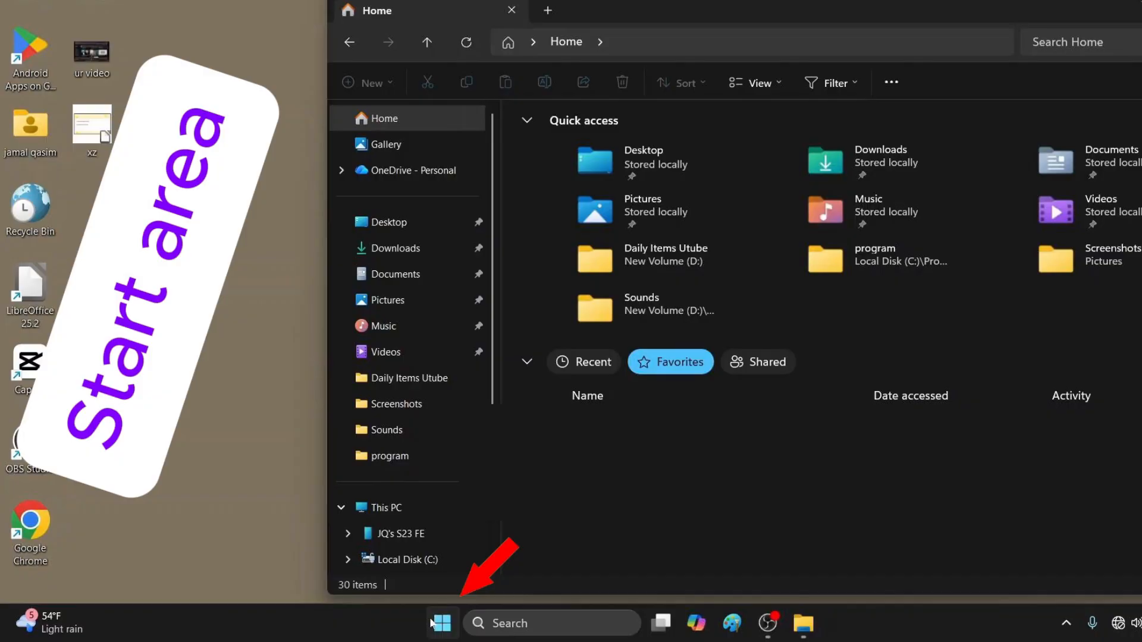
- Pin the LibreOffice 25.2 desktop shortcut to Start and check the pinned apps in the Start menu
{"action": "left_click", "coordinate": [397, 624]}
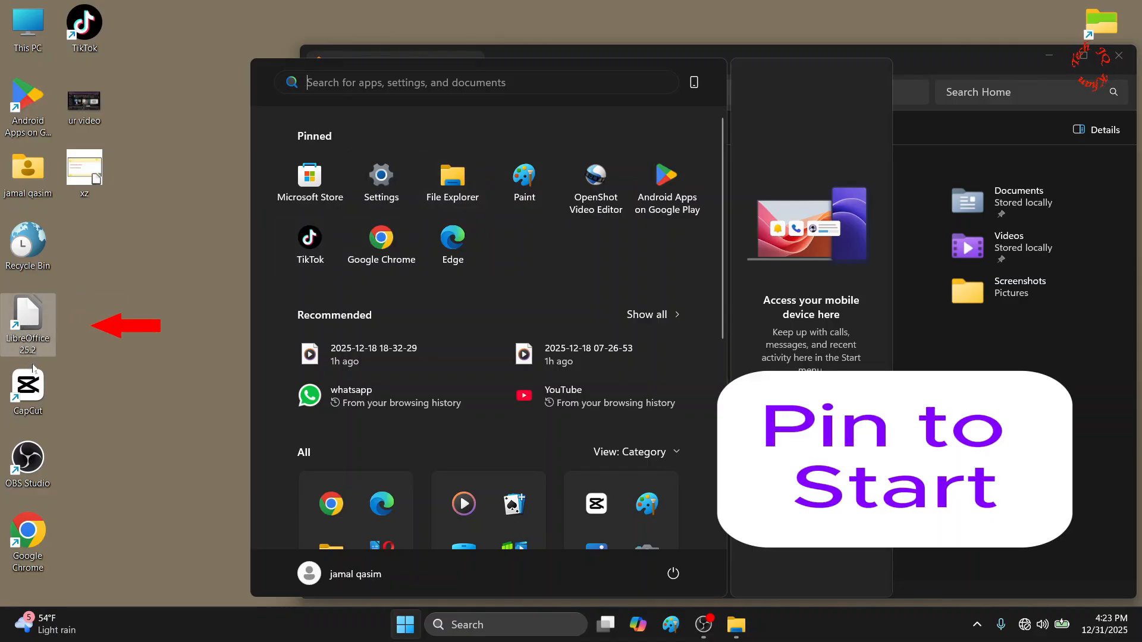
{"action": "left_click", "coordinate": [27, 312]}
{"action": "right_click", "coordinate": [27, 309]}
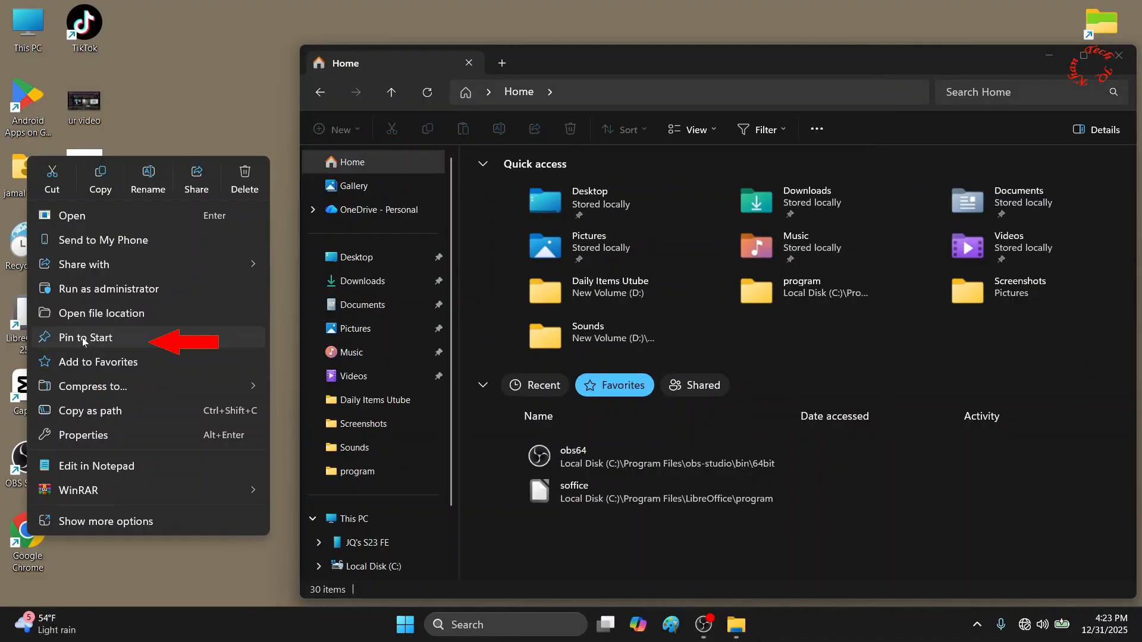
{"action": "left_click", "coordinate": [82, 337]}
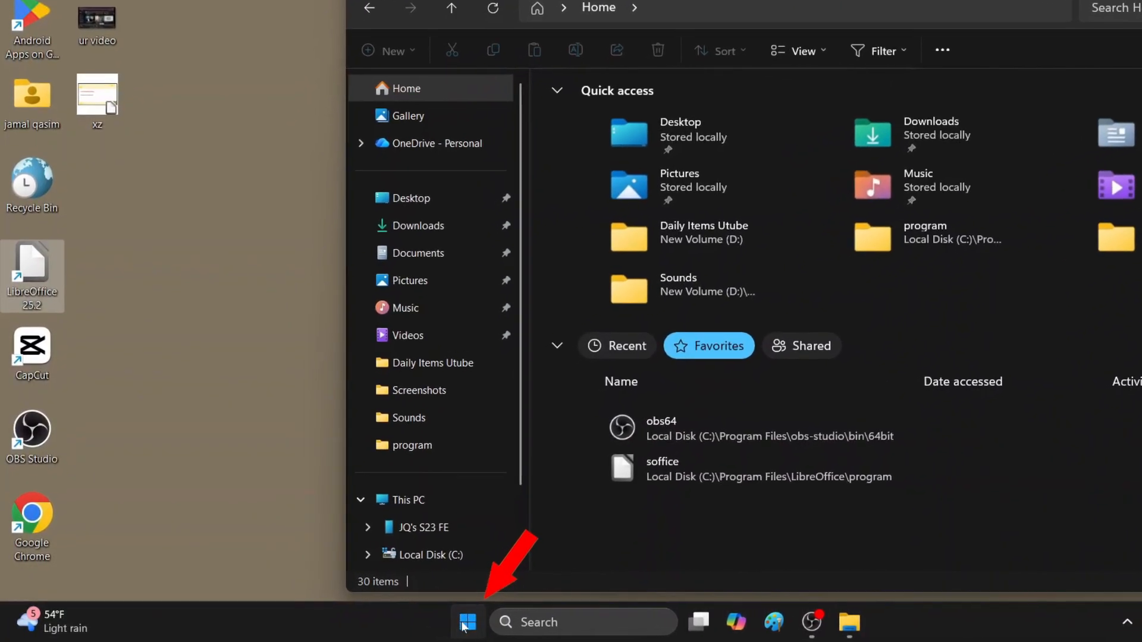
{"action": "left_click", "coordinate": [462, 627]}
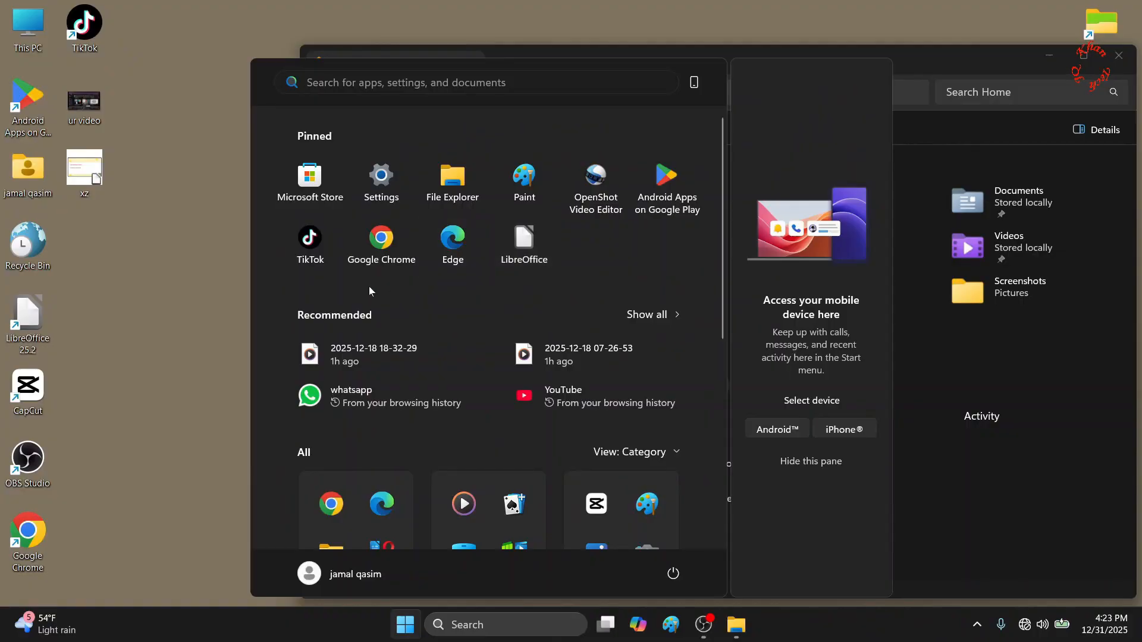
- Pin the desktop's Recycle Bin to Quick access and to Start
{"action": "right_click", "coordinate": [20, 237]}
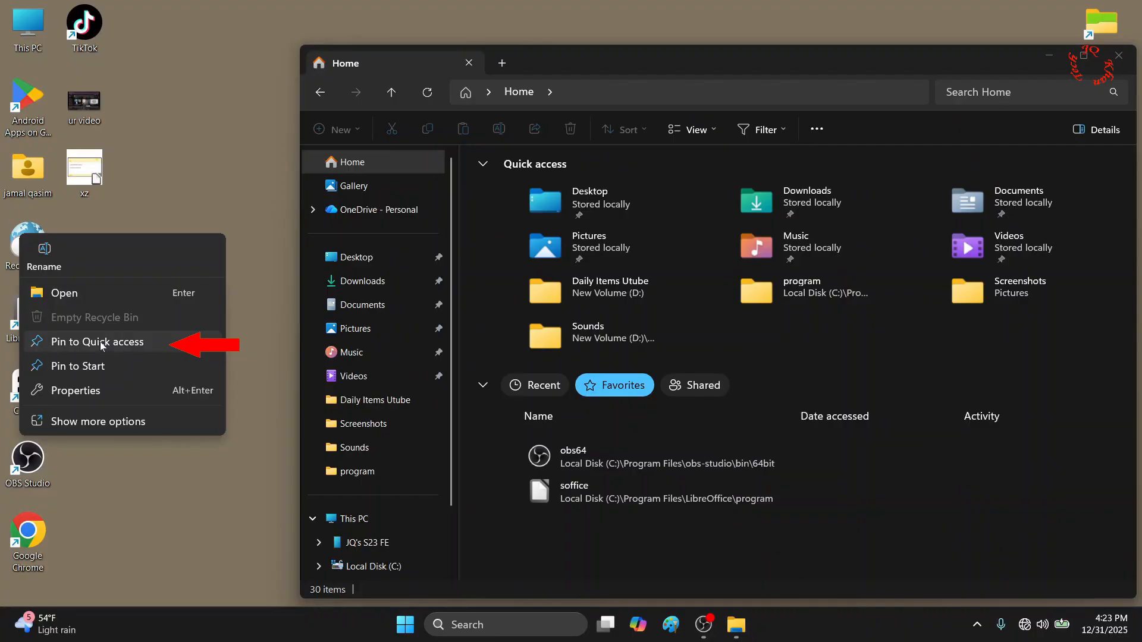
{"action": "left_click", "coordinate": [102, 343]}
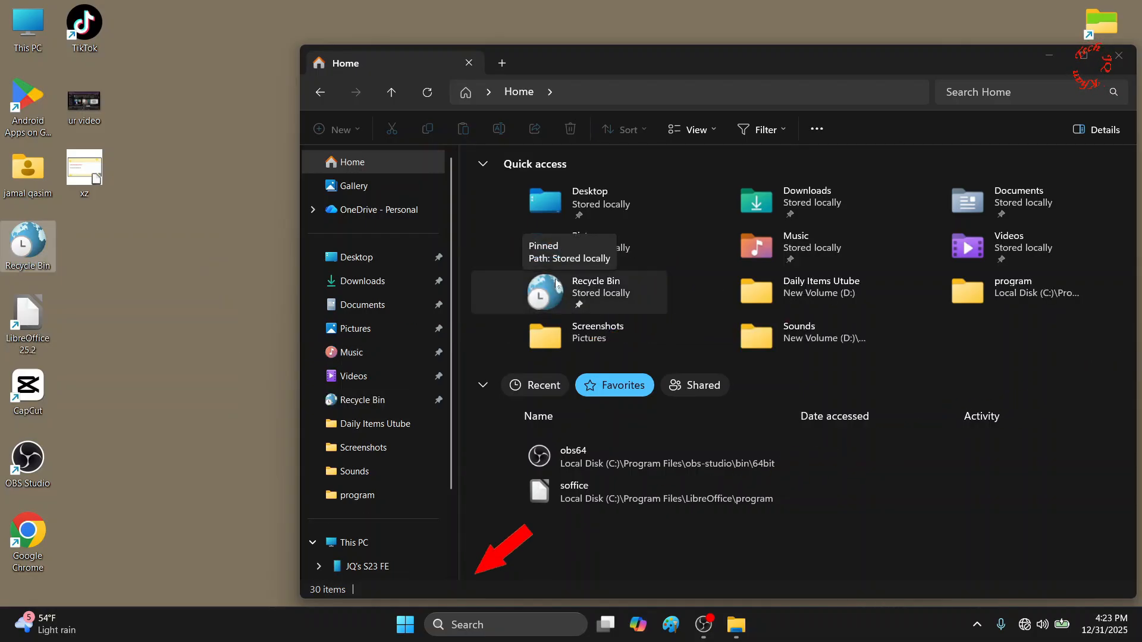
{"action": "left_click", "coordinate": [405, 627]}
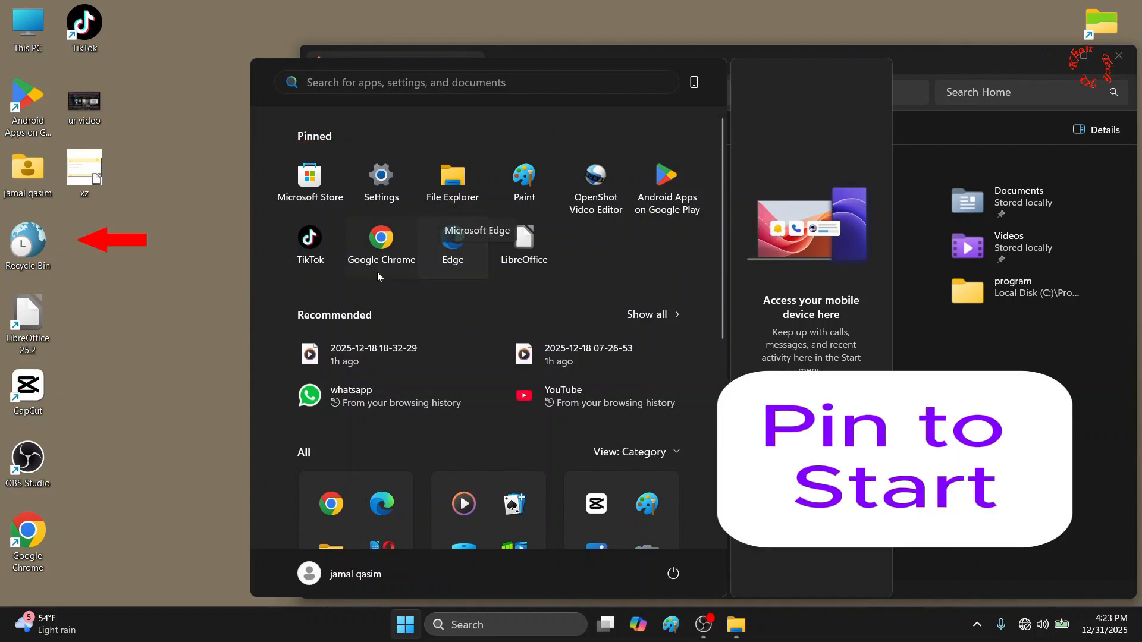
{"action": "right_click", "coordinate": [33, 249]}
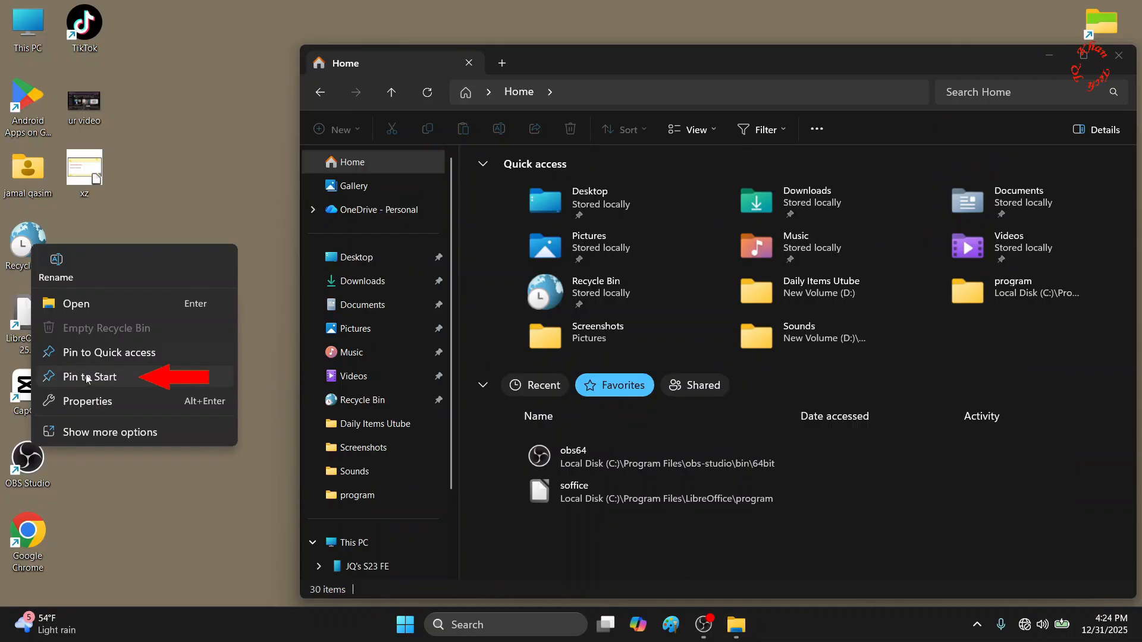
{"action": "left_click", "coordinate": [87, 376]}
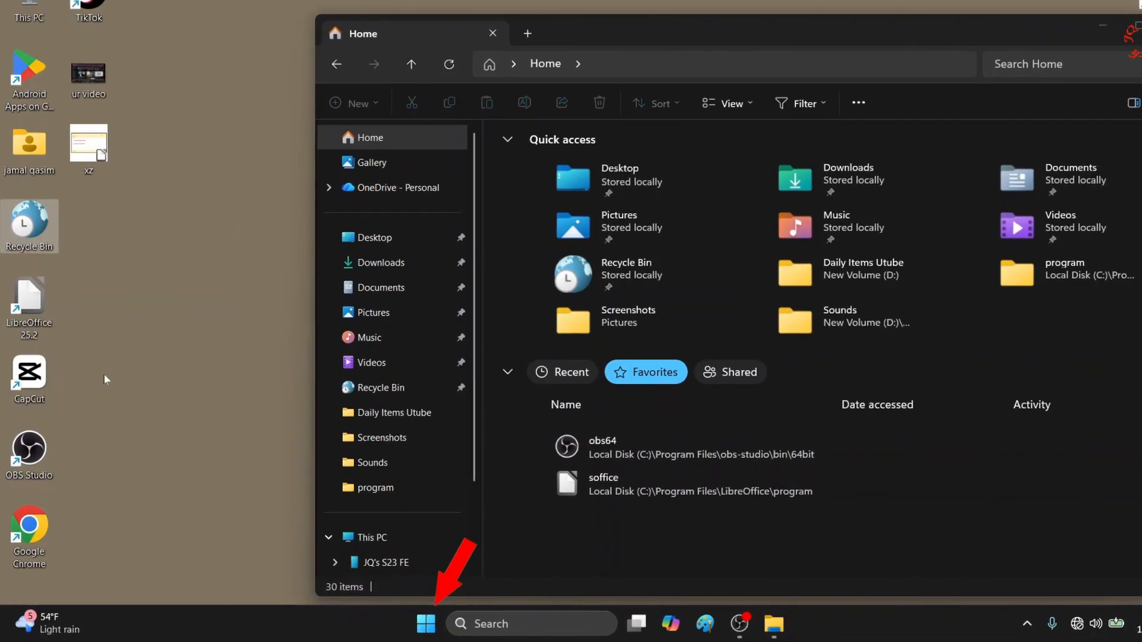
- Pin LibreOffice to the taskbar from its entry among the Start menu's pinned apps
{"action": "left_click", "coordinate": [440, 623]}
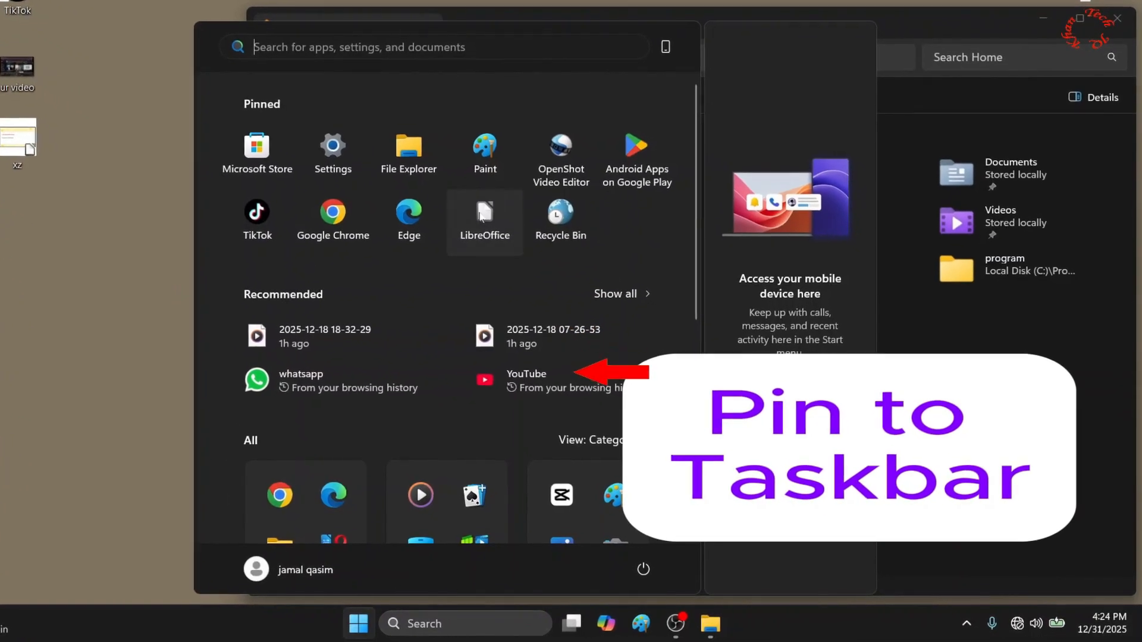
{"action": "right_click", "coordinate": [497, 227]}
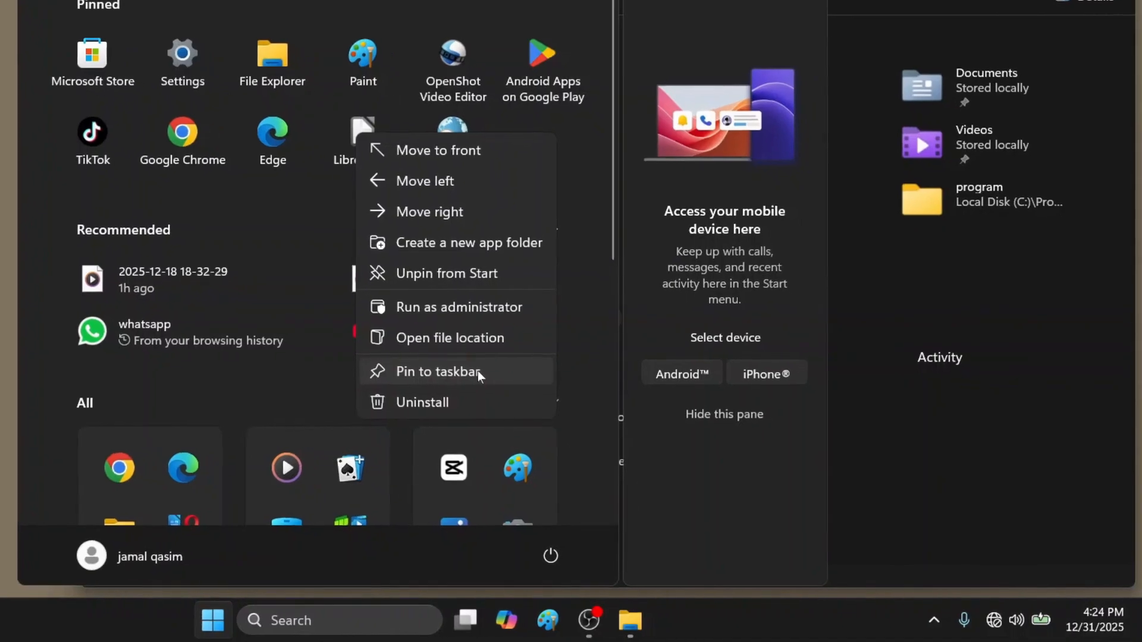
{"action": "left_click", "coordinate": [478, 376]}
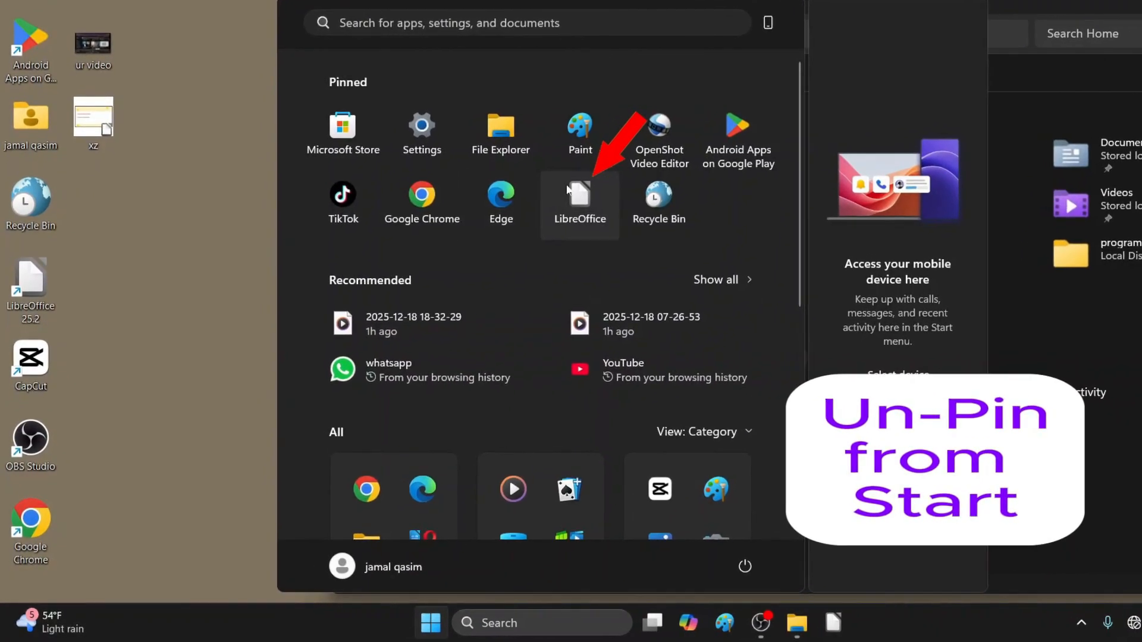
- Unpin LibreOffice from Start and from the taskbar
{"action": "right_click", "coordinate": [586, 189]}
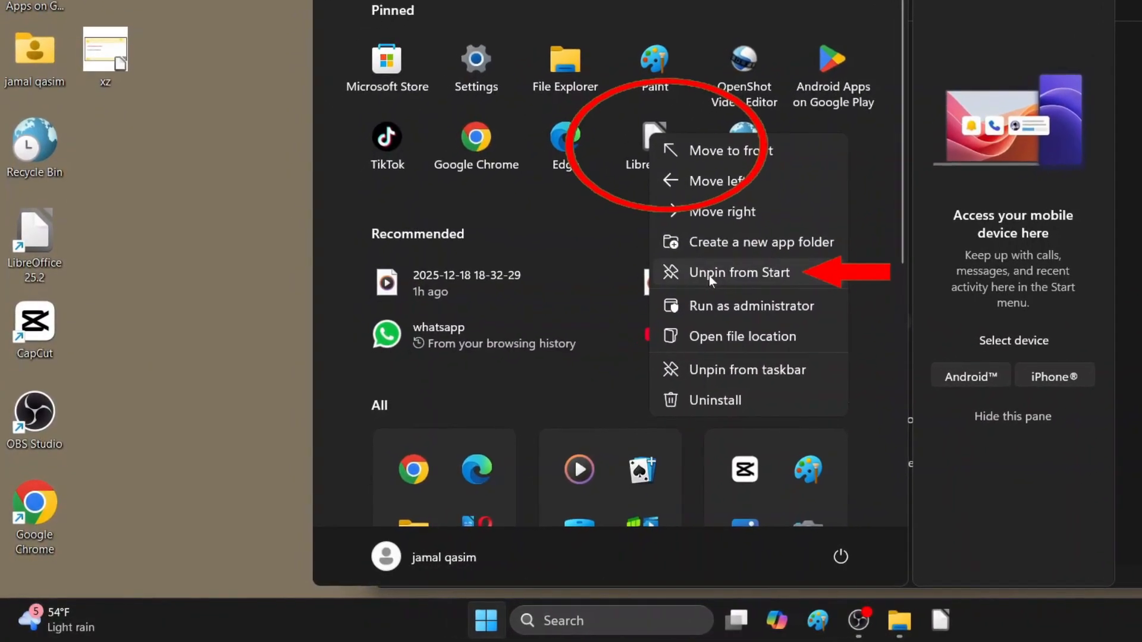
{"action": "left_click", "coordinate": [719, 270]}
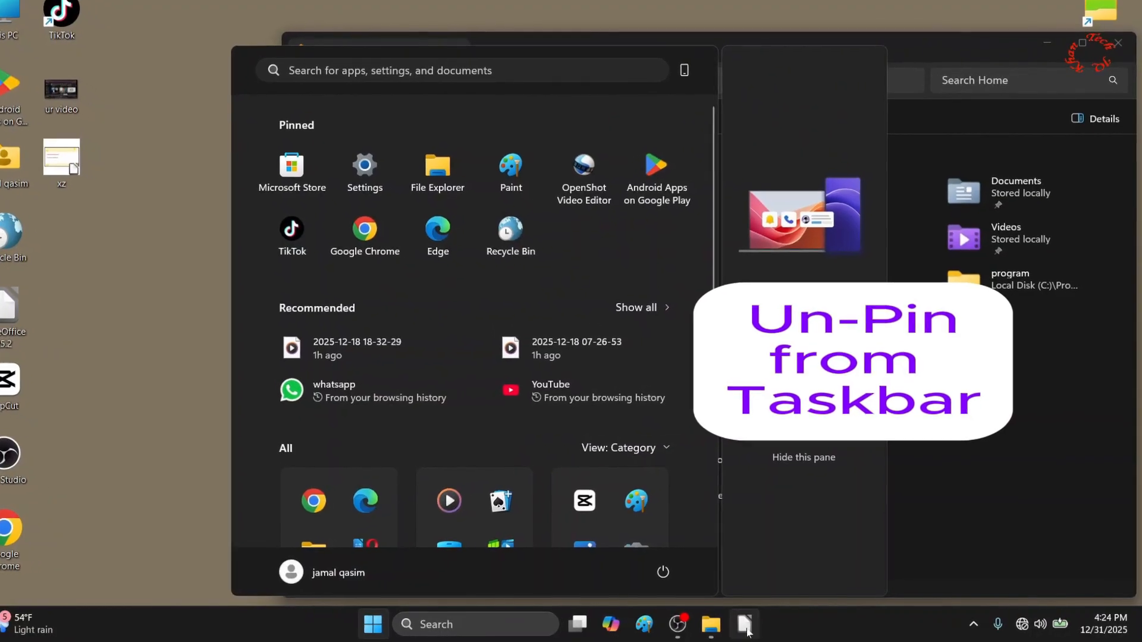
{"action": "left_click", "coordinate": [799, 627]}
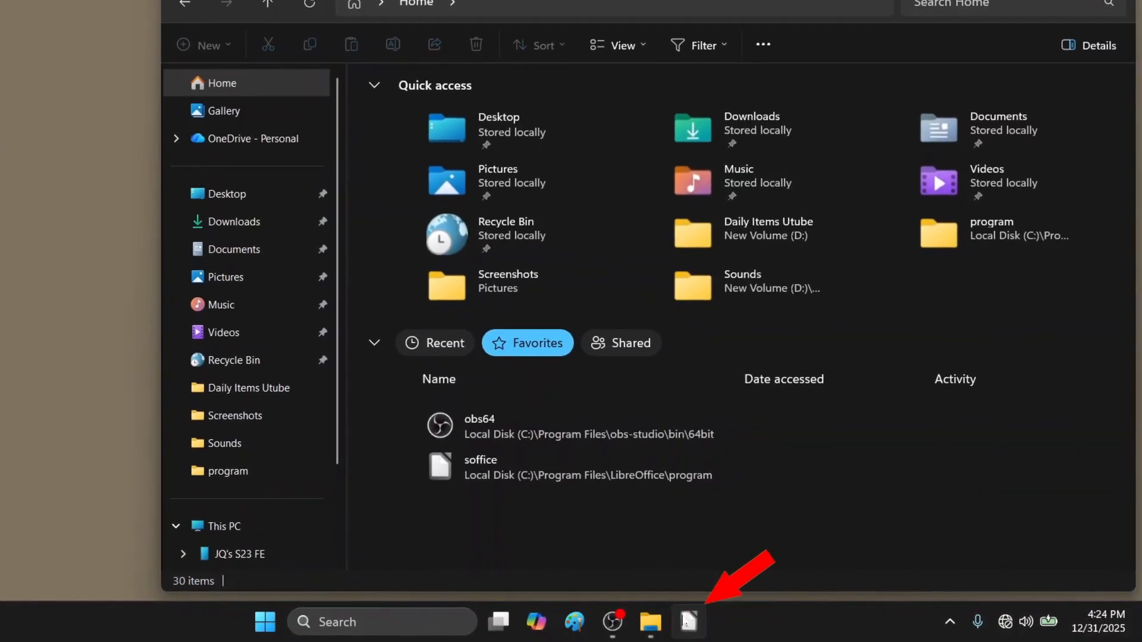
{"action": "right_click", "coordinate": [696, 623]}
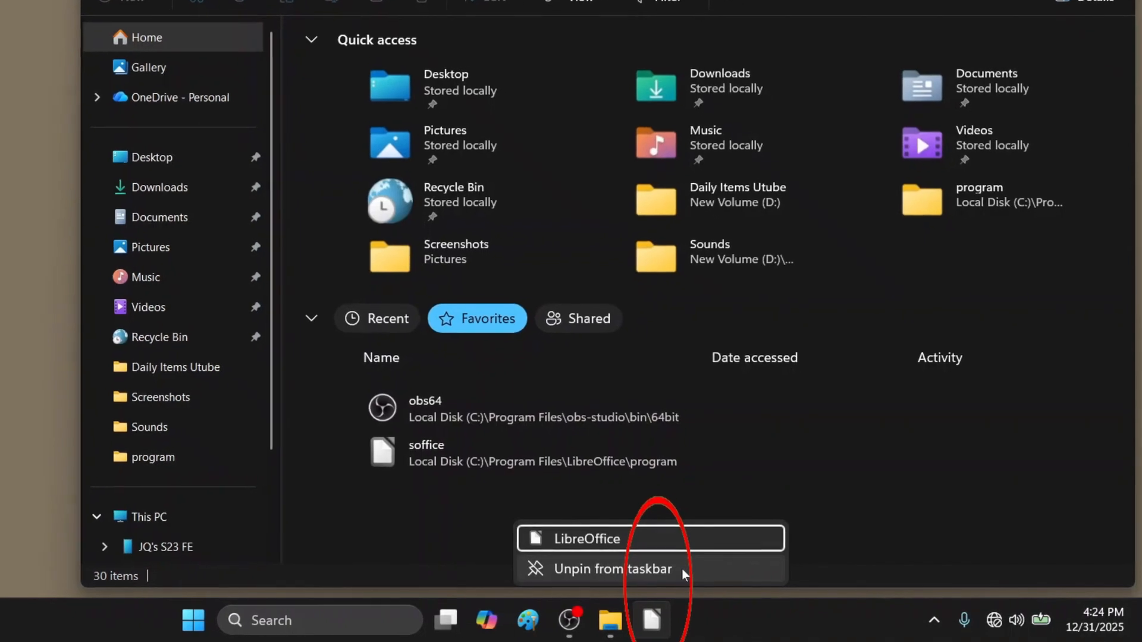
{"action": "left_click", "coordinate": [673, 567]}
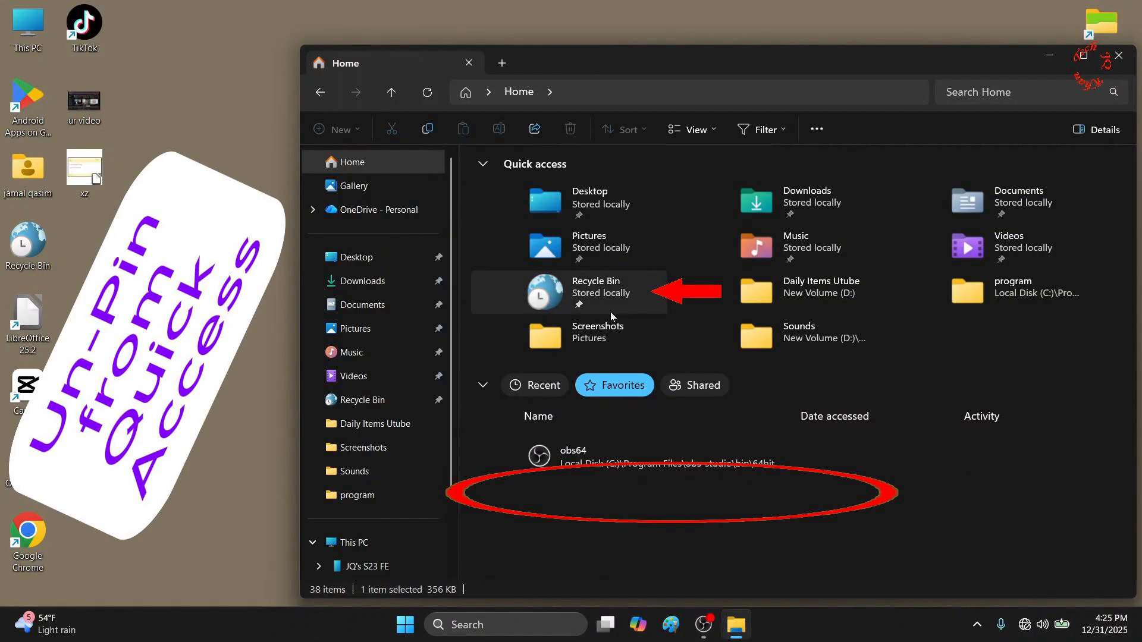
- Unpin the Recycle Bin from Quick access and close the File Explorer window
{"action": "right_click", "coordinate": [551, 290]}
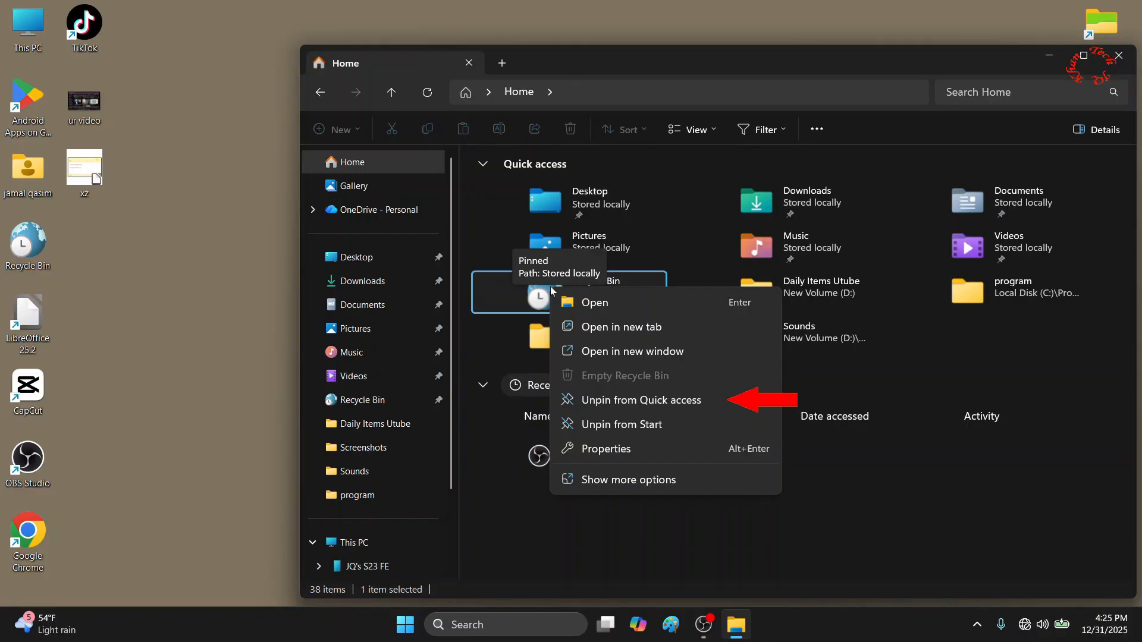
{"action": "left_click", "coordinate": [617, 400]}
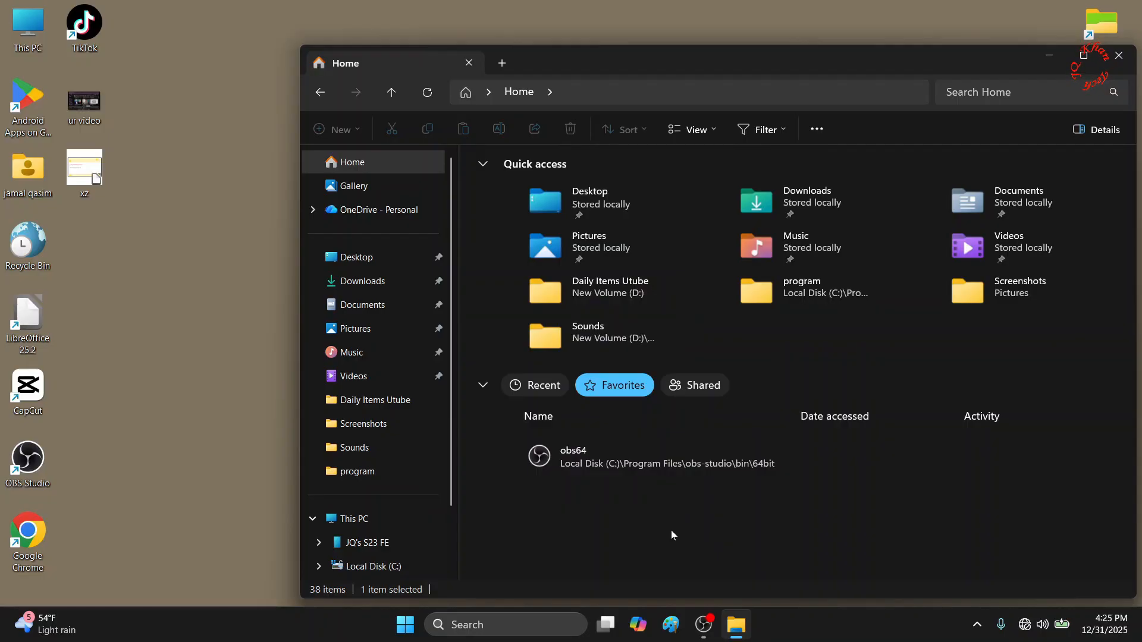
{"action": "left_click", "coordinate": [1125, 57]}
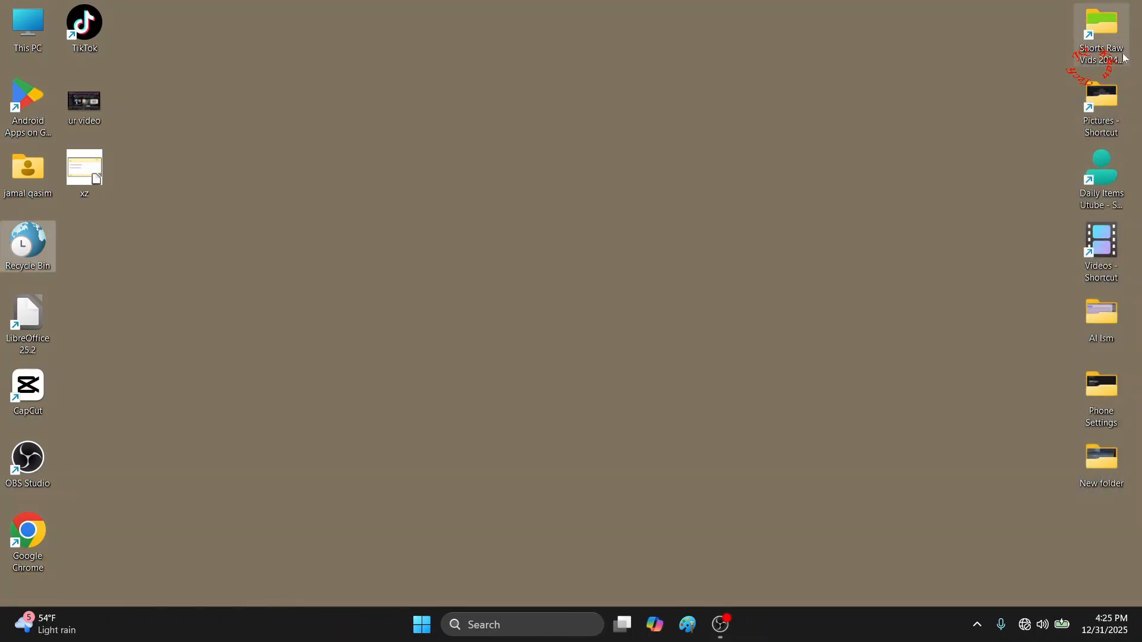